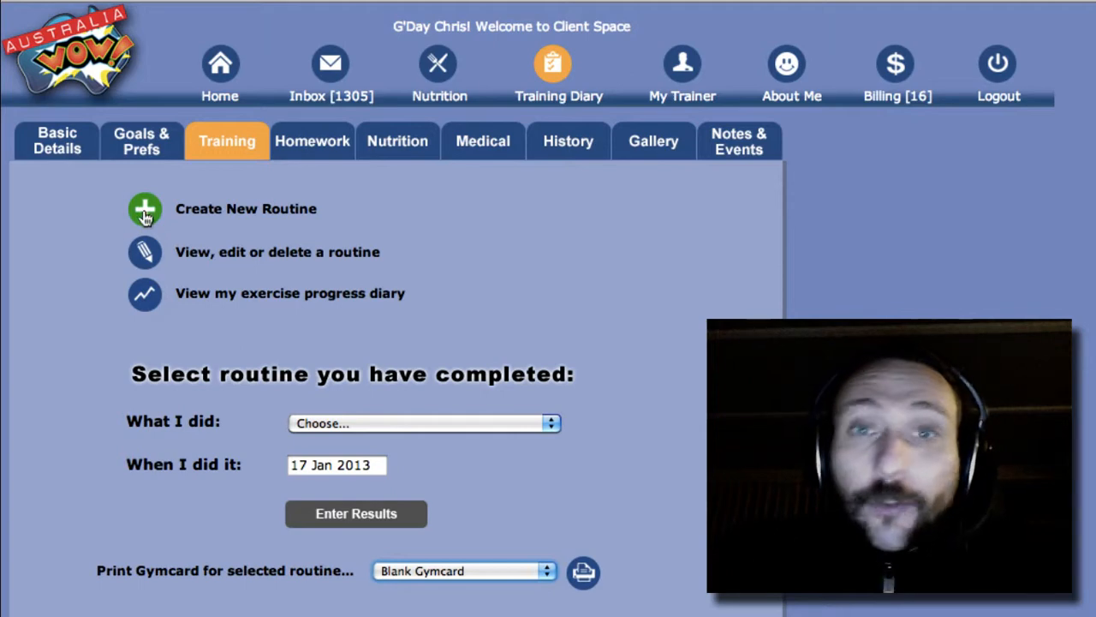
# Create a new training routine named "Bench Press 2001"
pyautogui.click(144, 212)
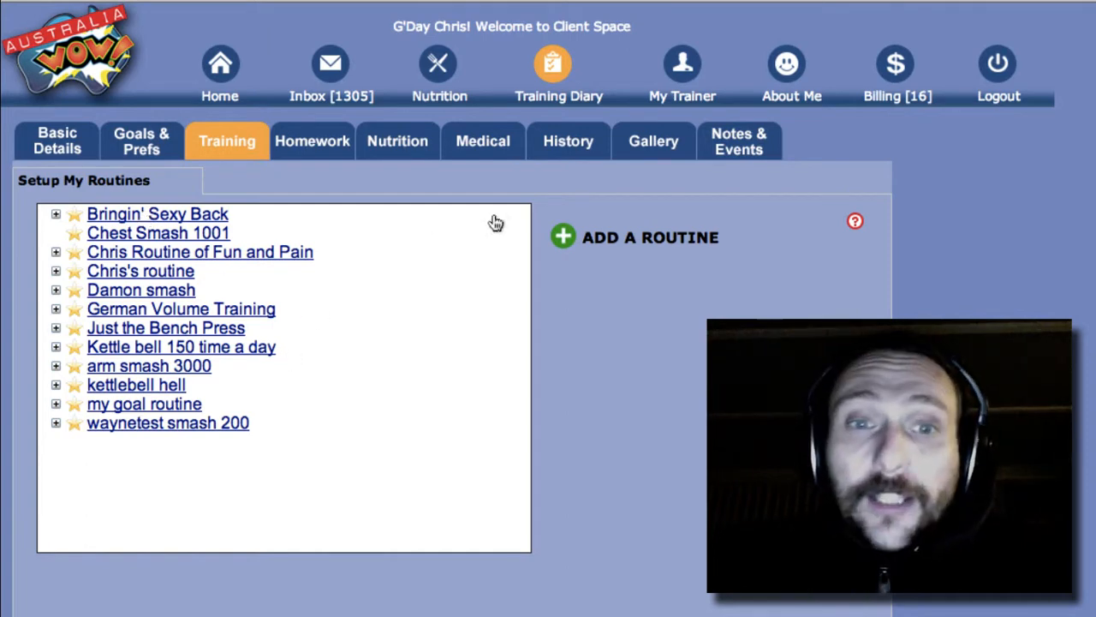
pyautogui.click(564, 238)
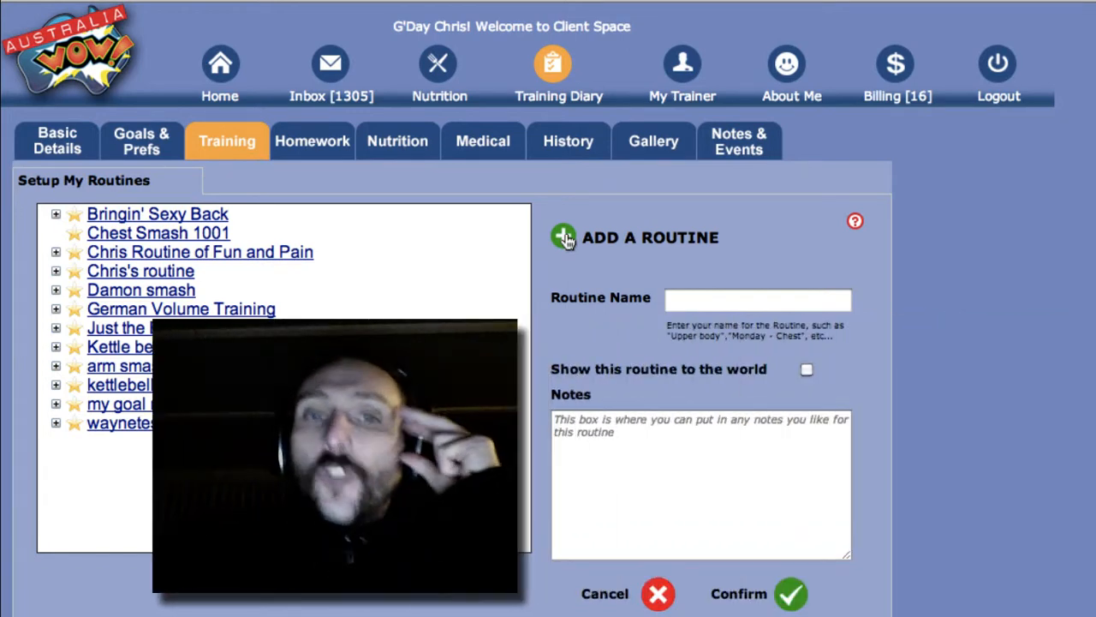
pyautogui.click(707, 302)
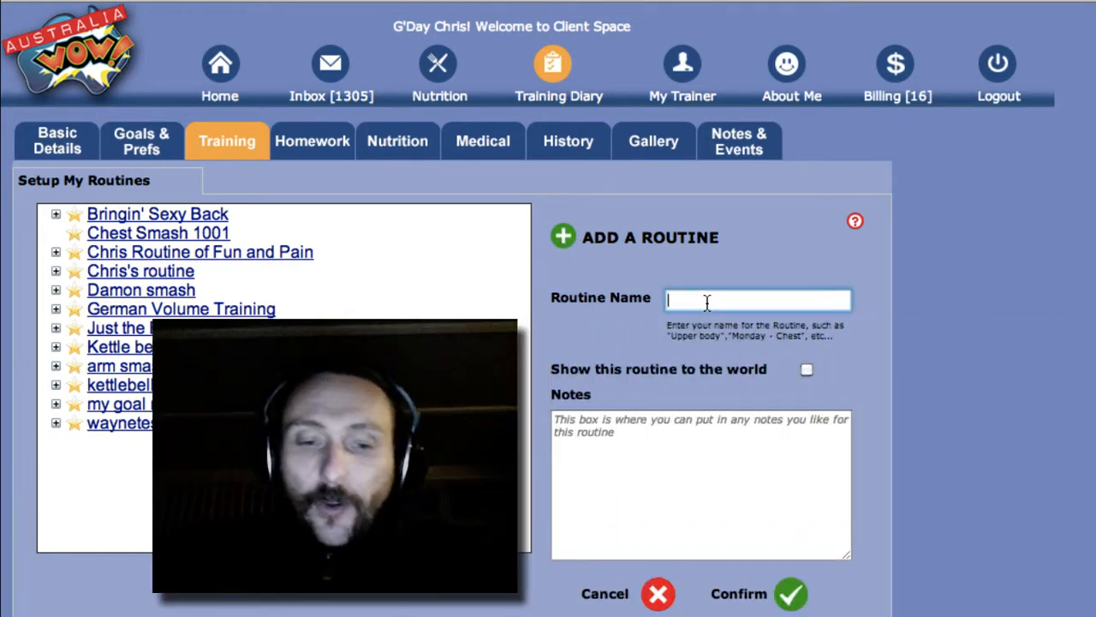
pyautogui.write('Bench Pre')
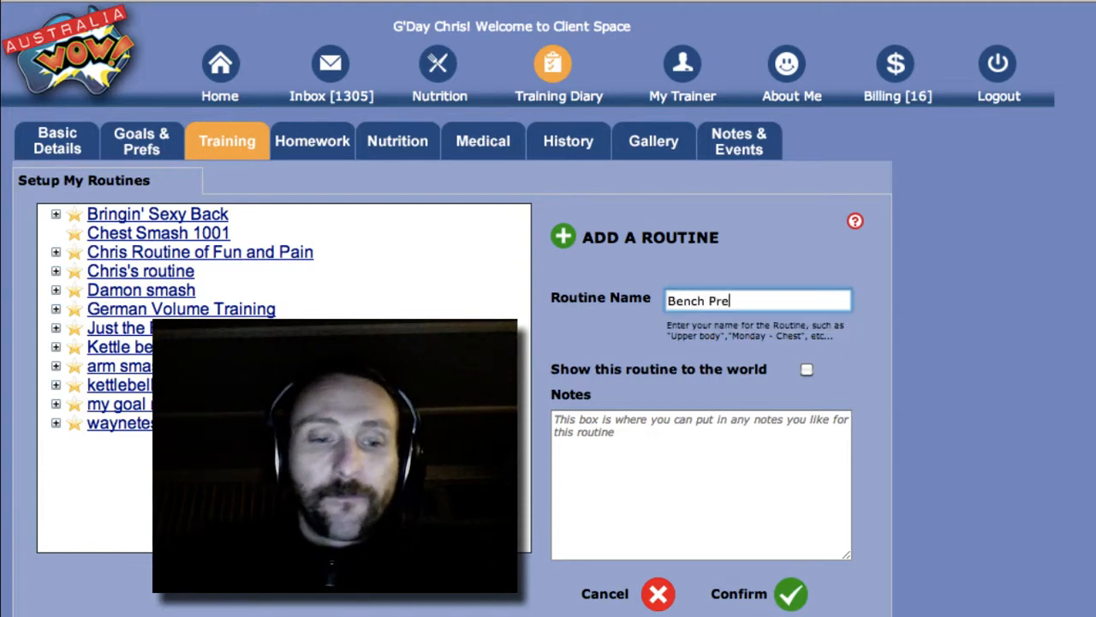
pyautogui.write('ss 2001')
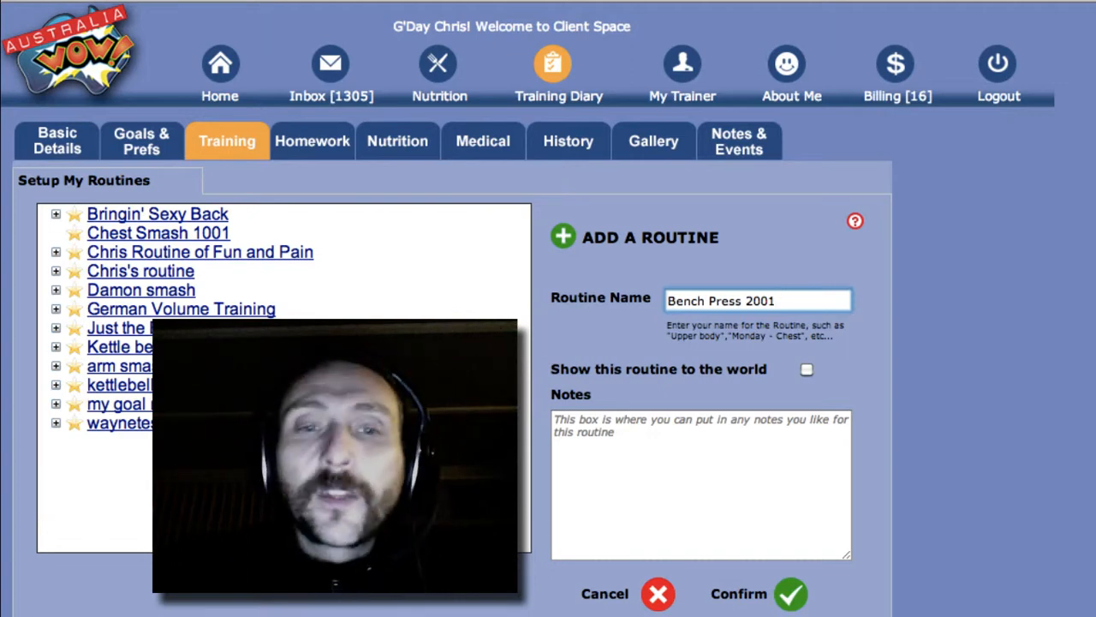
pyautogui.click(790, 595)
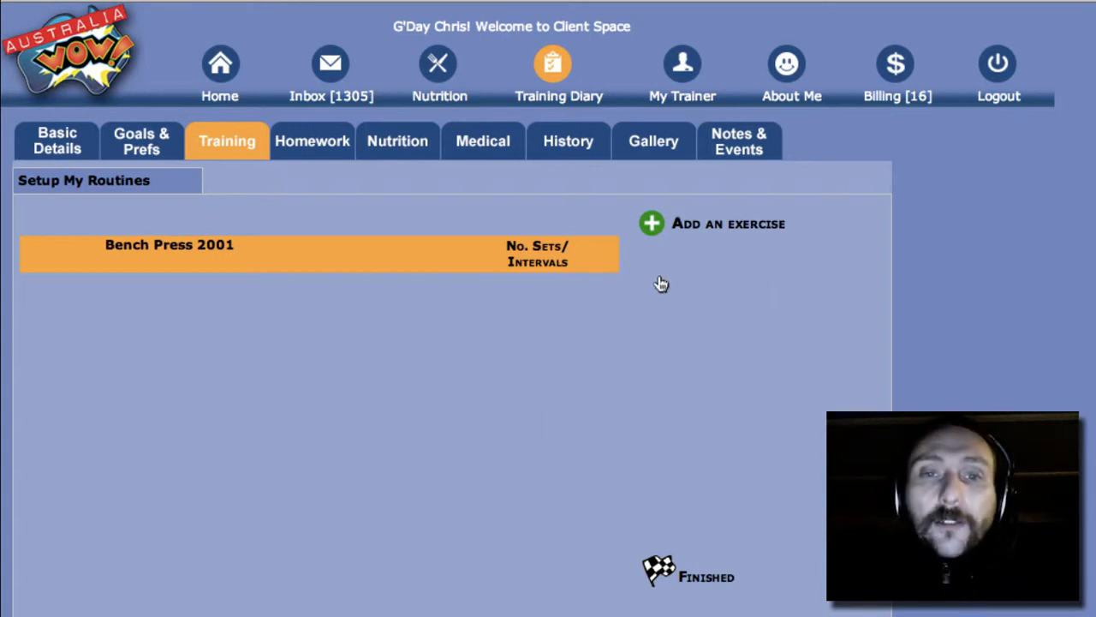
# Search the exercises for "benc" and choose Barbell Bench Press as the routine's first exercise
pyautogui.click(652, 224)
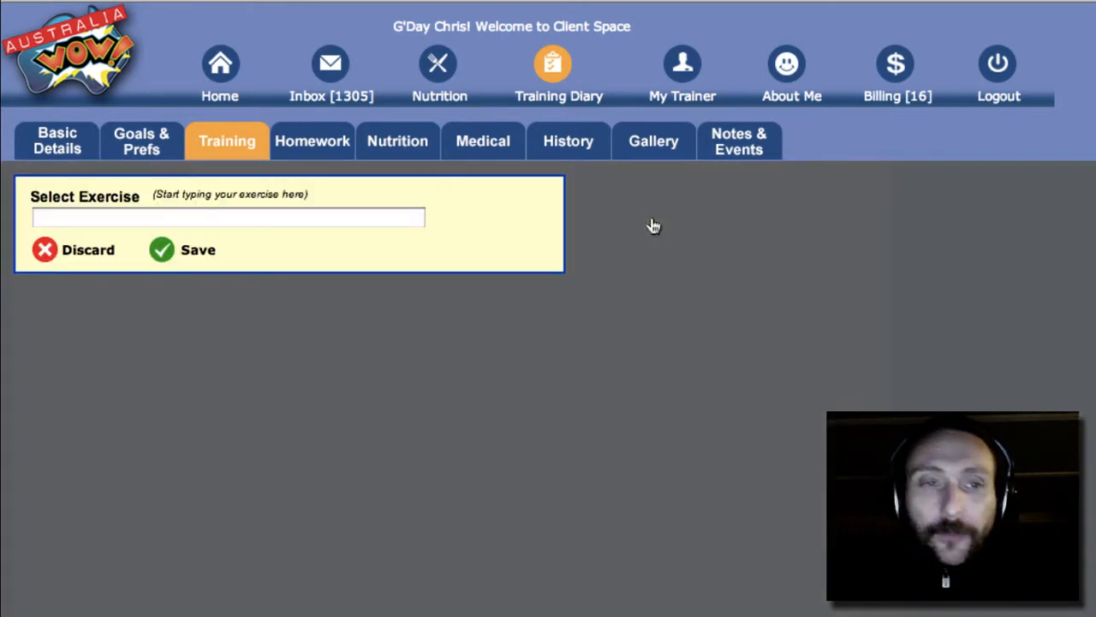
pyautogui.click(248, 221)
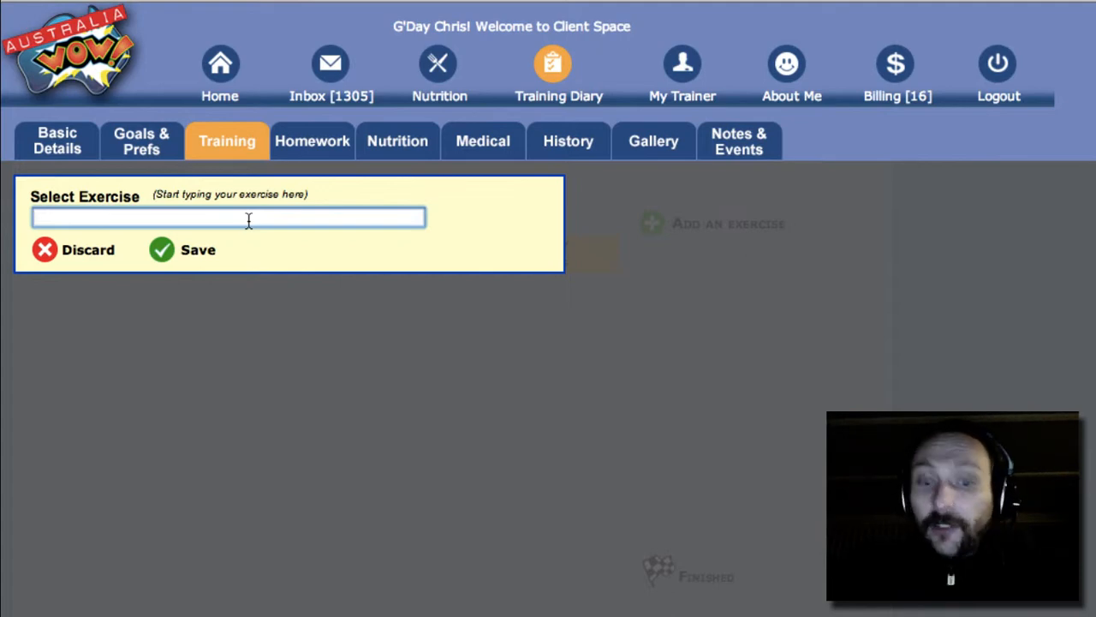
pyautogui.write('benc')
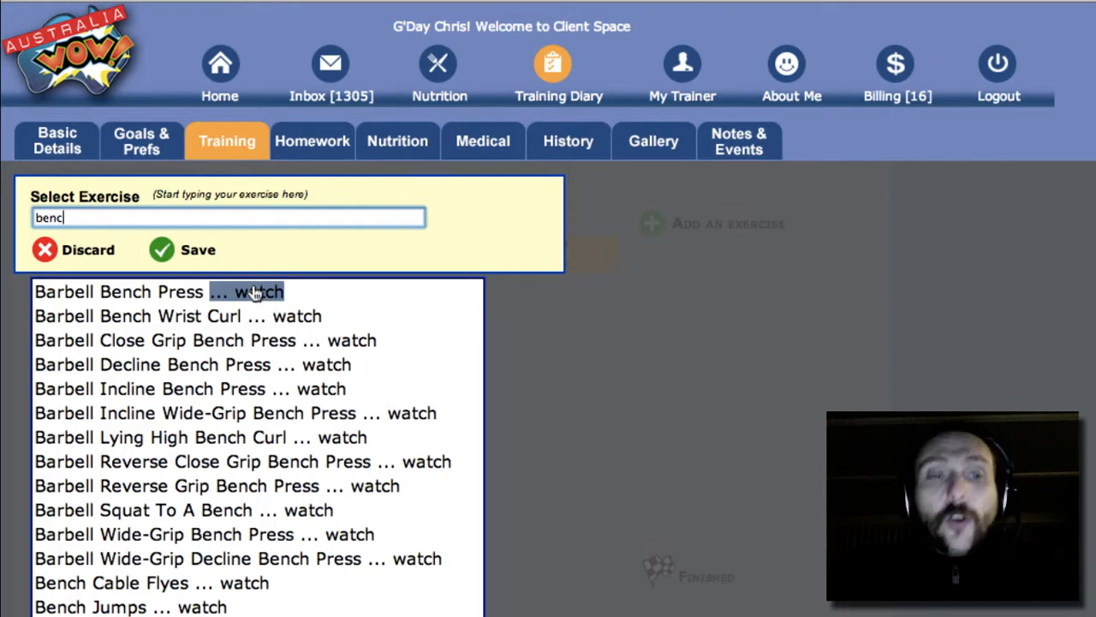
pyautogui.click(122, 292)
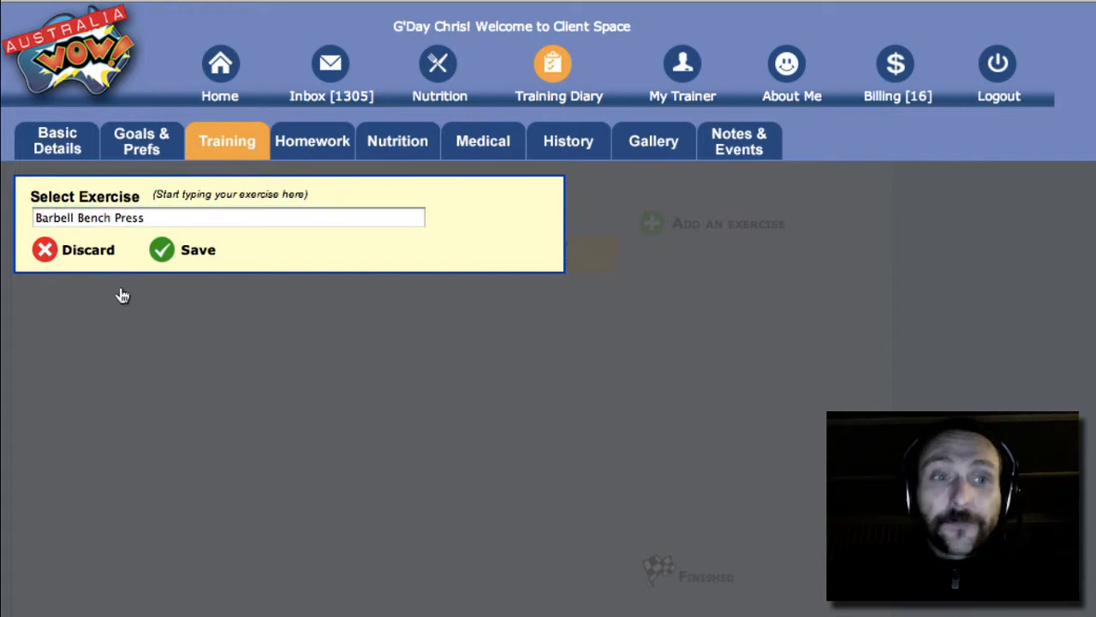
pyautogui.click(163, 250)
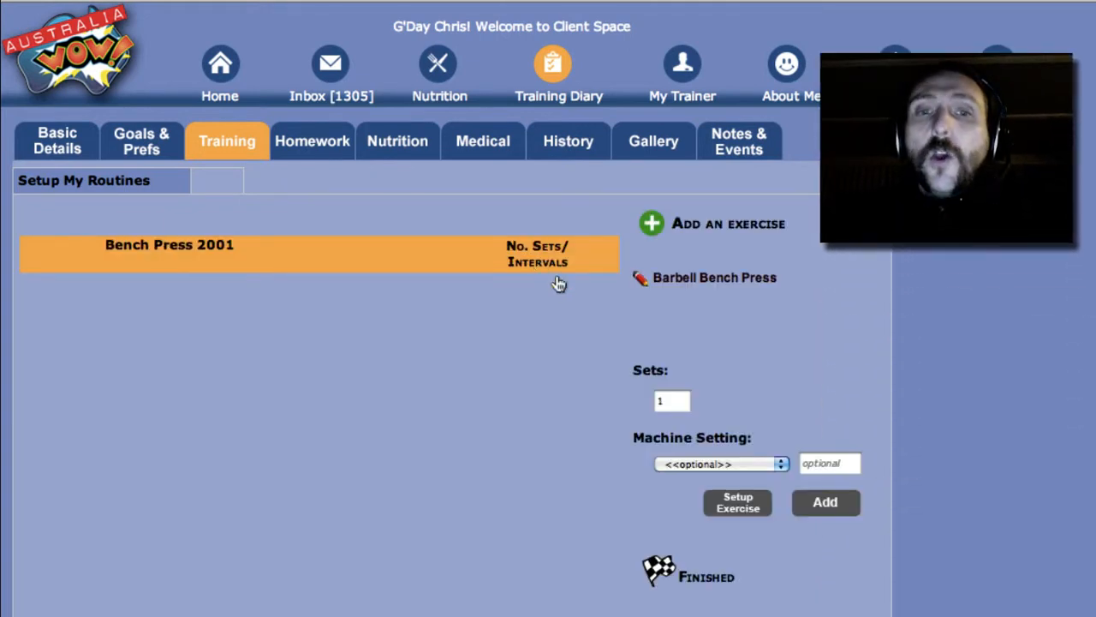
# Set the number of sets for the Barbell Bench Press to 3
pyautogui.doubleClick(669, 402)
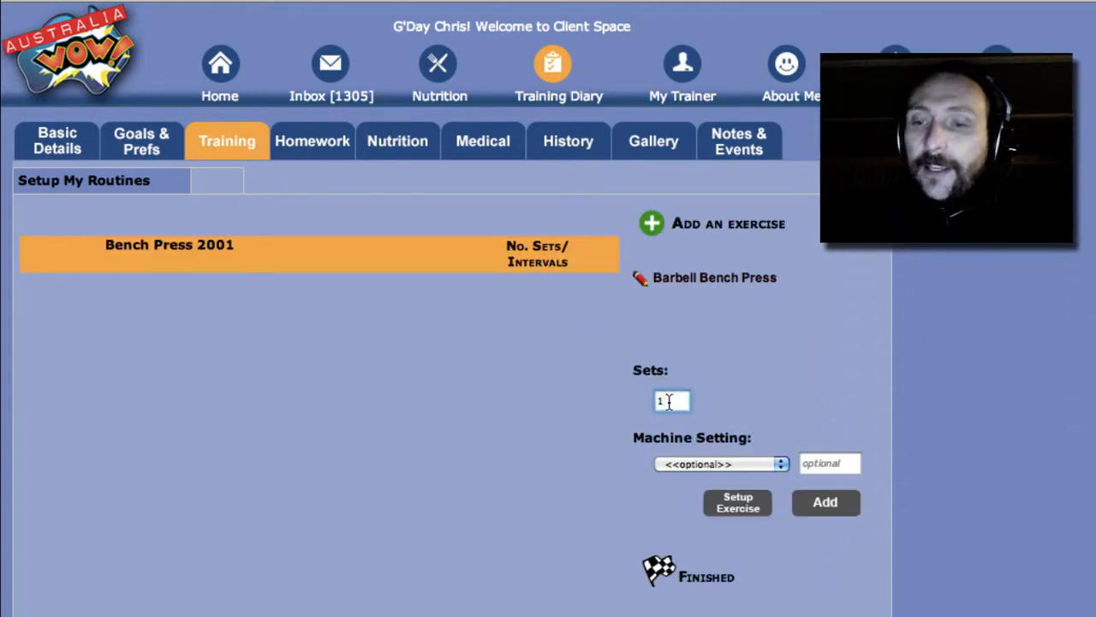
pyautogui.press('BackSpace')
pyautogui.write('3')
pyautogui.click(764, 400)
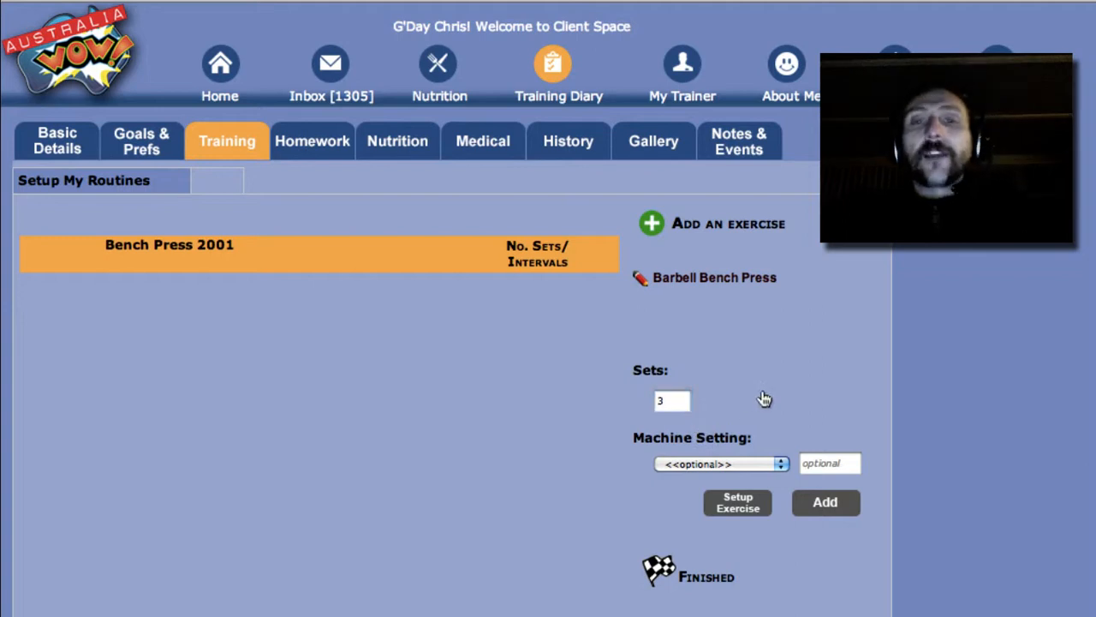
pyautogui.click(782, 463)
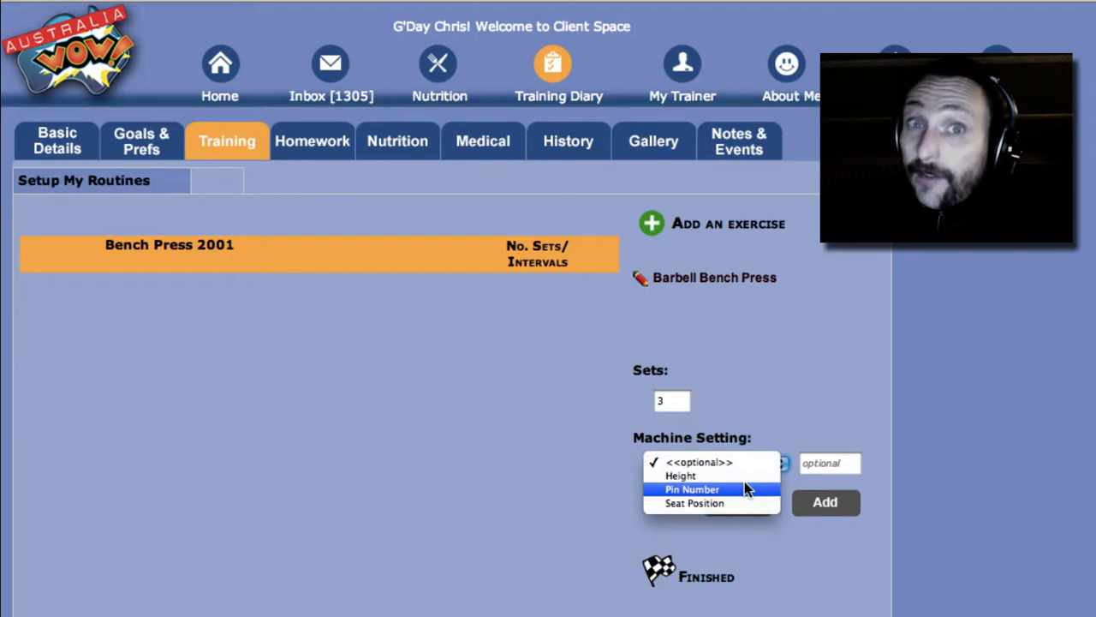
pyautogui.click(792, 427)
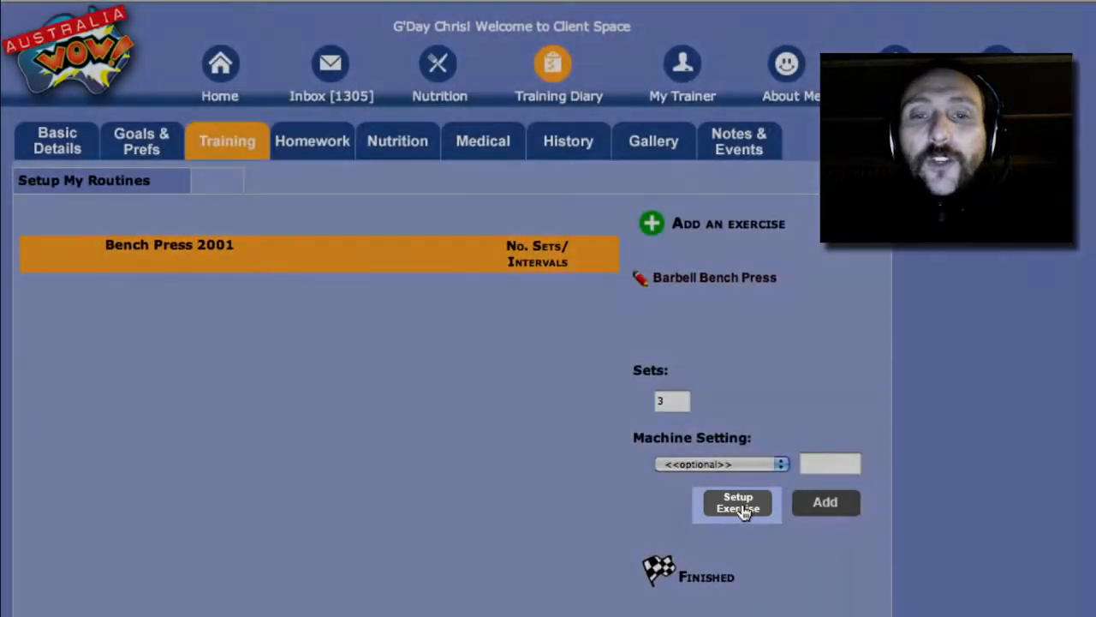
# Open the exercise setup and give the first set 10 reps, a weight of 100 and 60 seconds of rest
pyautogui.click(741, 510)
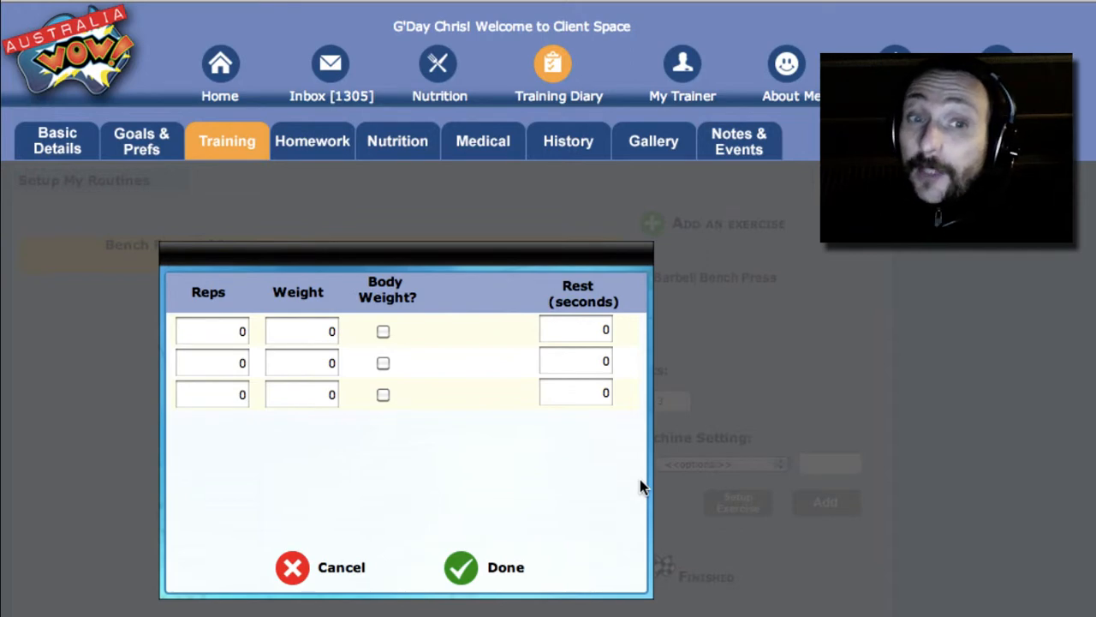
pyautogui.click(237, 334)
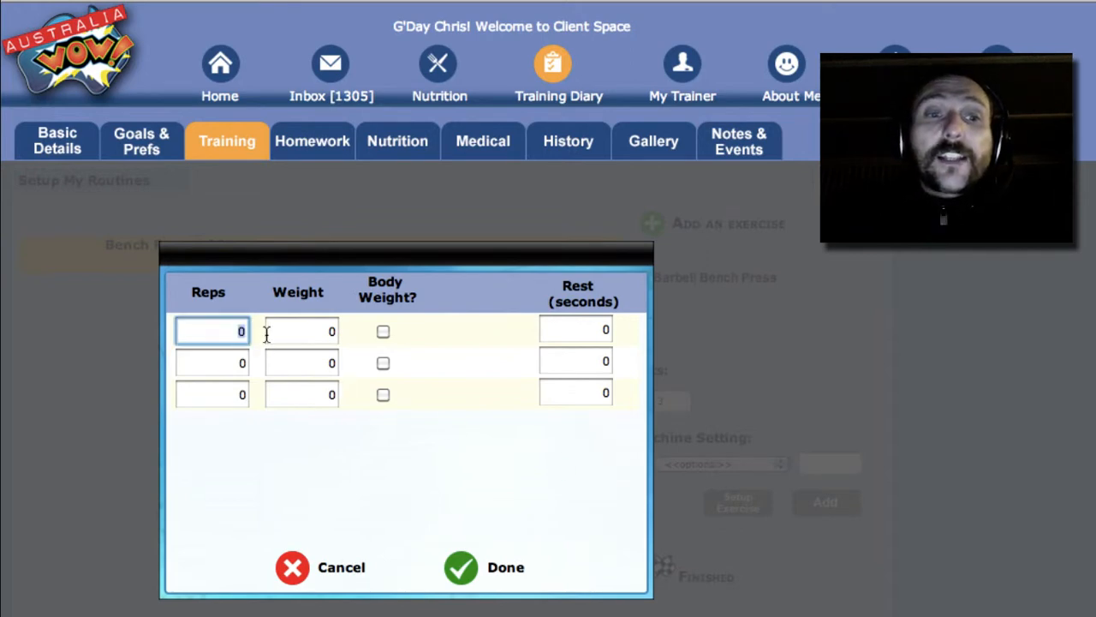
pyautogui.write('10')
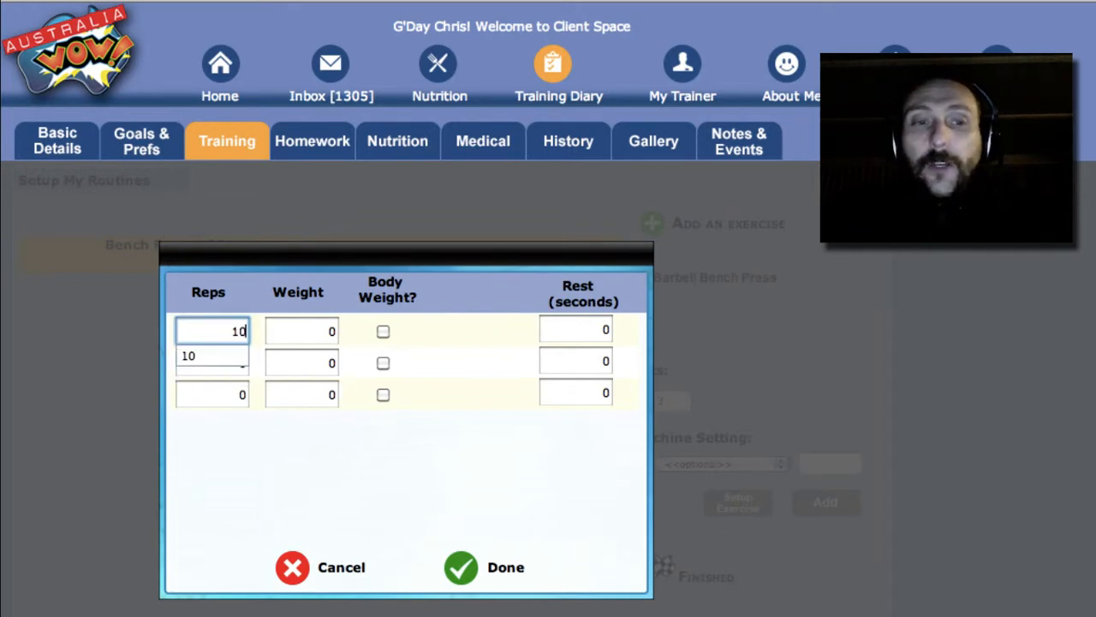
pyautogui.press('Tab')
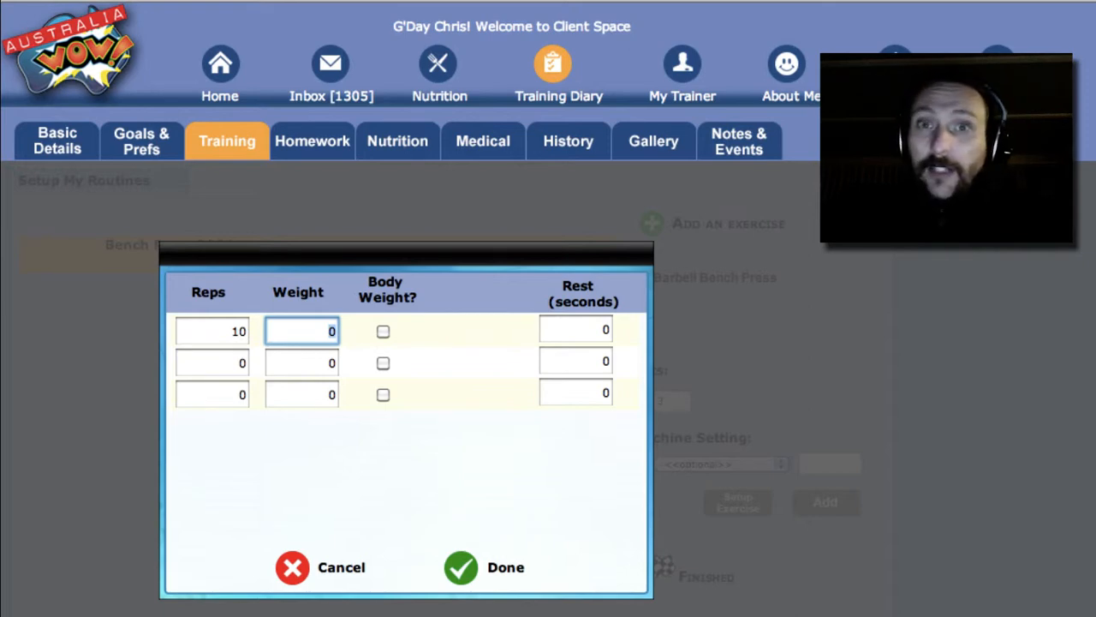
pyautogui.write('100')
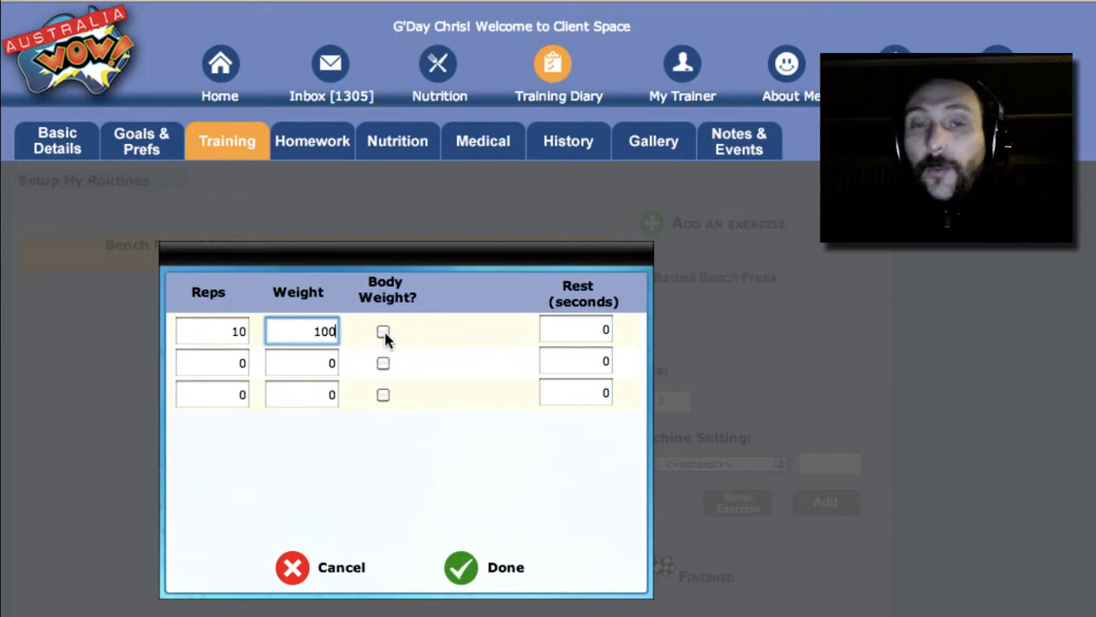
pyautogui.click(587, 334)
pyautogui.write('60')
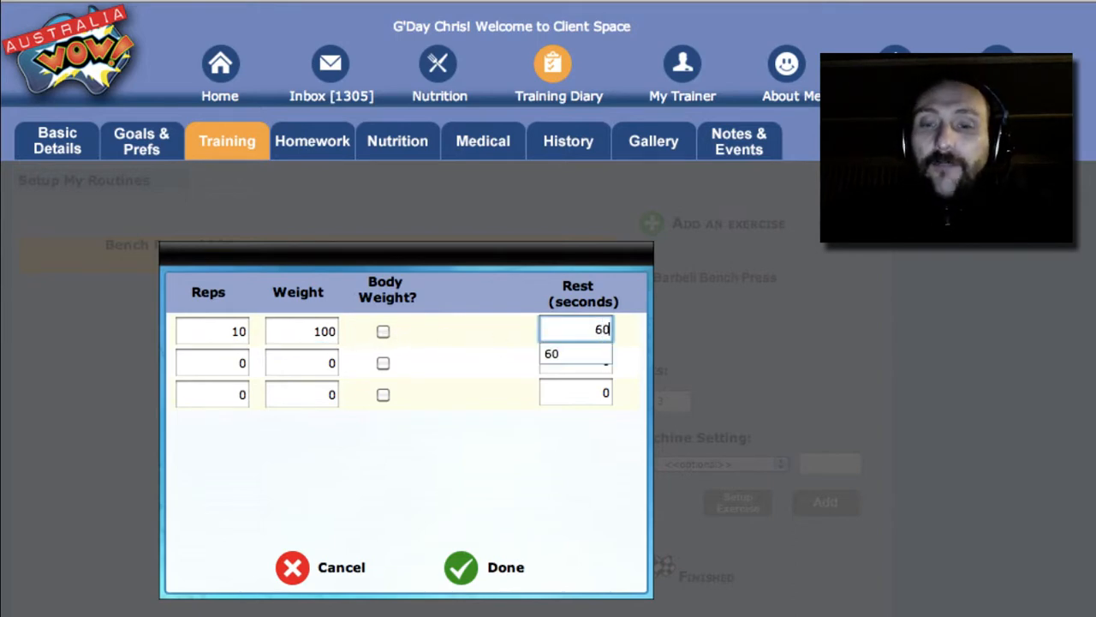
# Give the second bench press set 10 reps, a weight of 100 and 60 seconds of rest
pyautogui.click(237, 372)
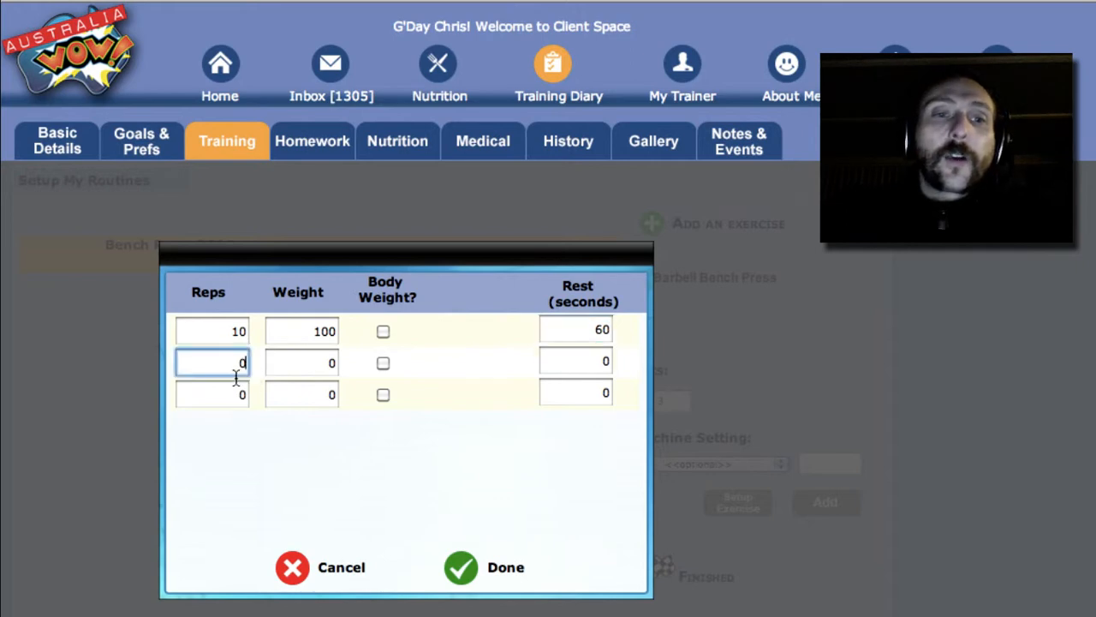
pyautogui.write('10')
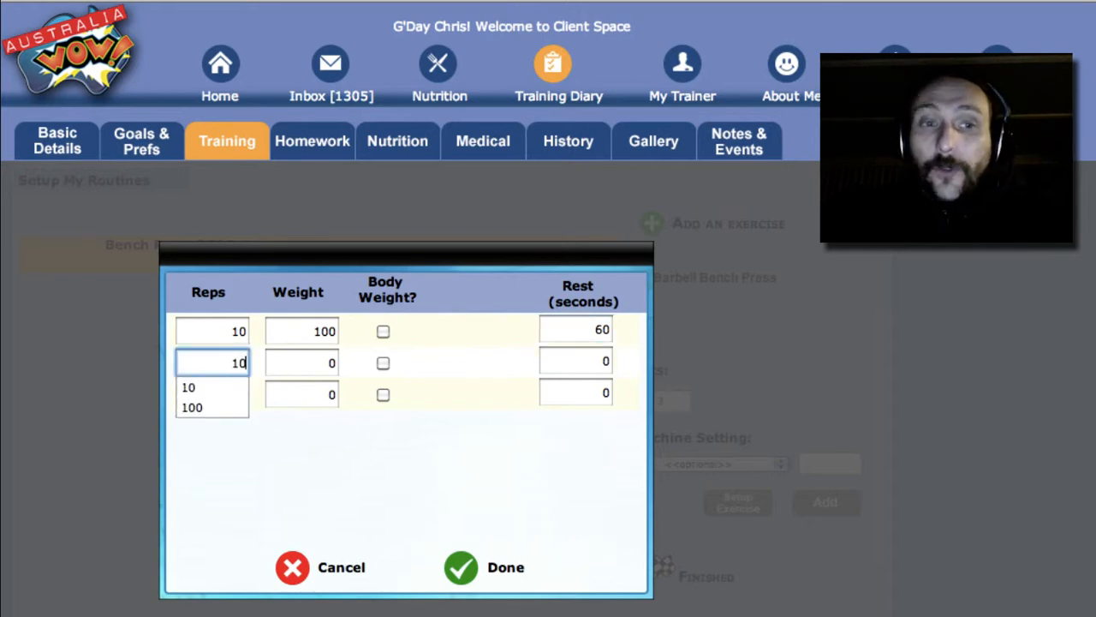
pyautogui.click(330, 362)
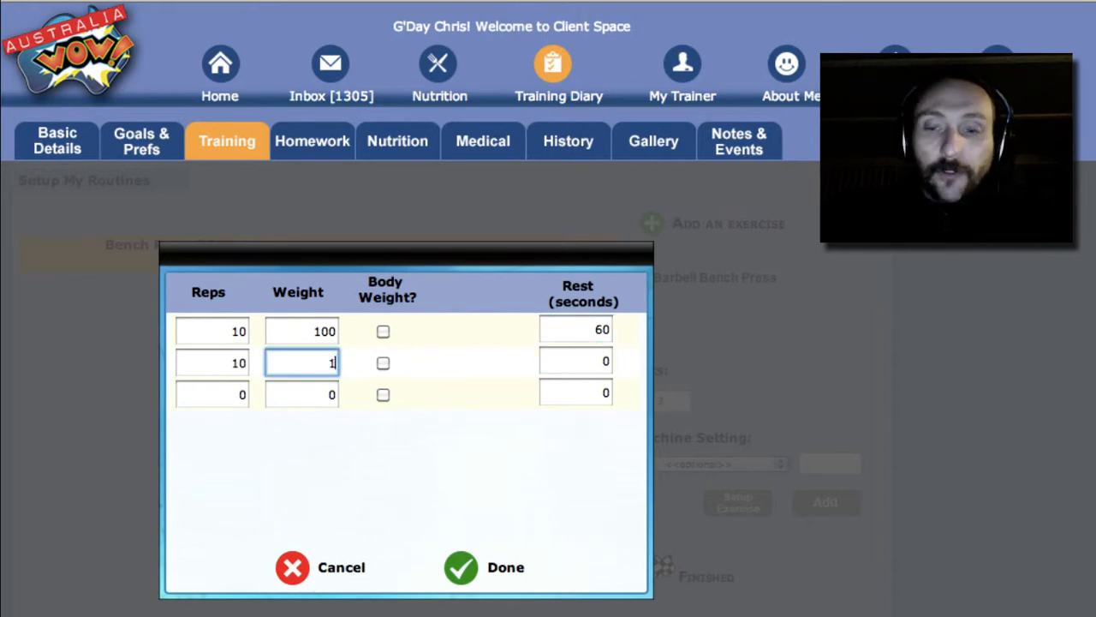
pyautogui.write('100')
pyautogui.click(600, 360)
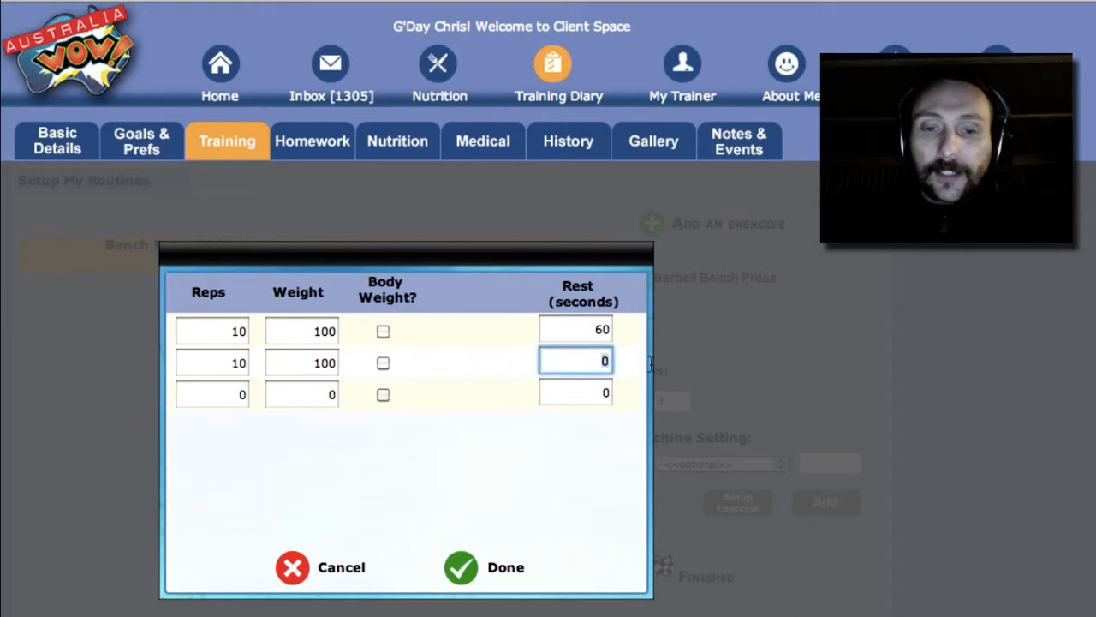
pyautogui.write('60')
# Give the third set 3 reps, a weight of 120 and 60 seconds of rest, and save the exercise setup
pyautogui.click(230, 393)
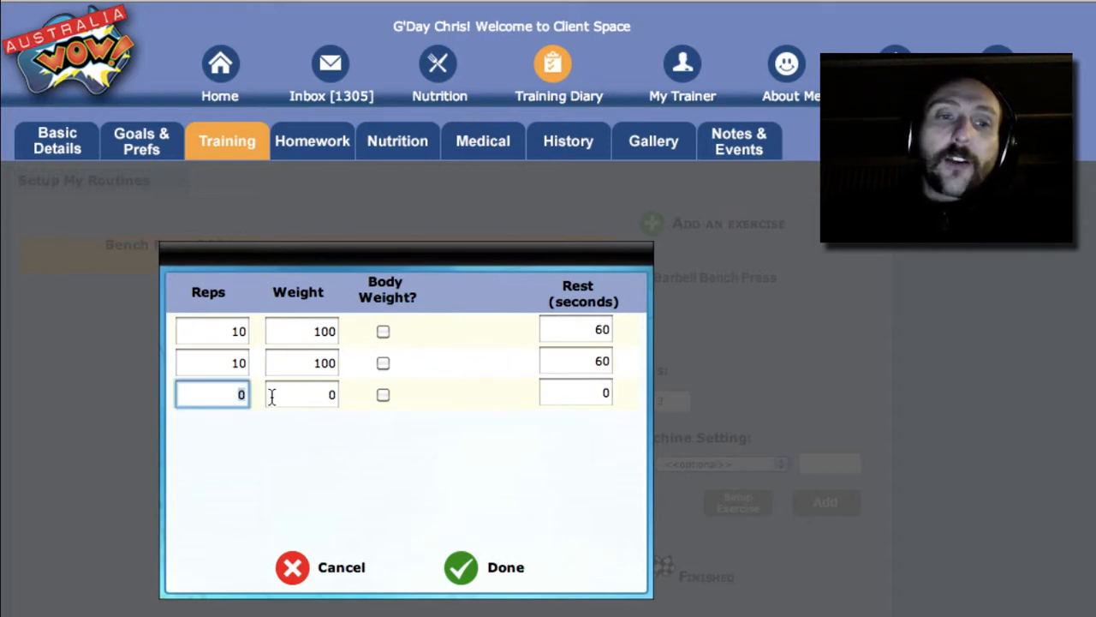
pyautogui.write('3')
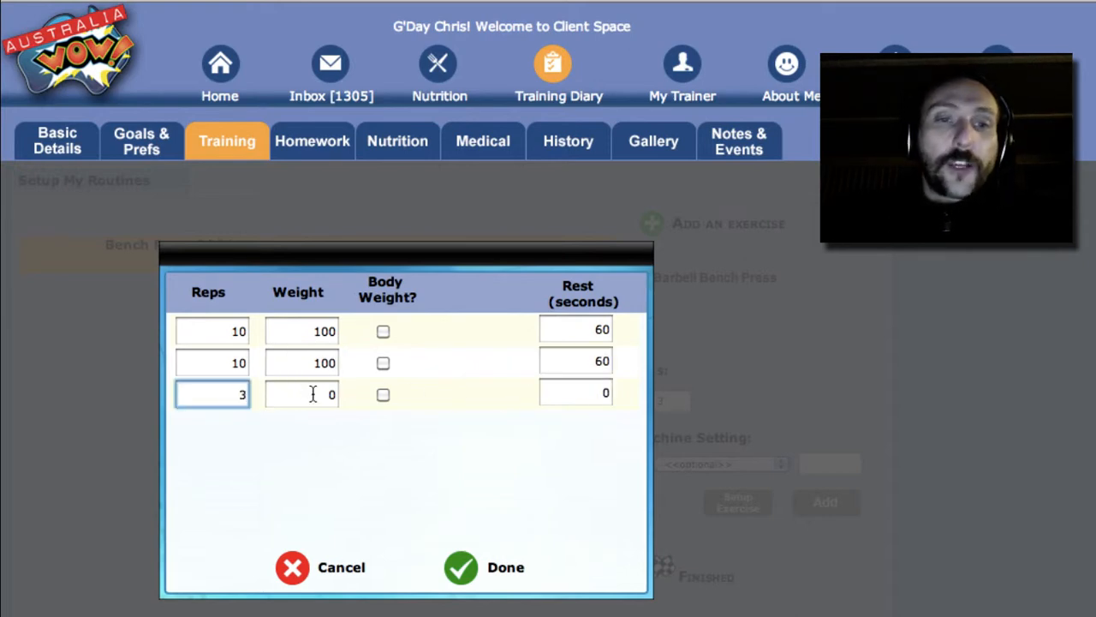
pyautogui.click(309, 393)
pyautogui.write('120')
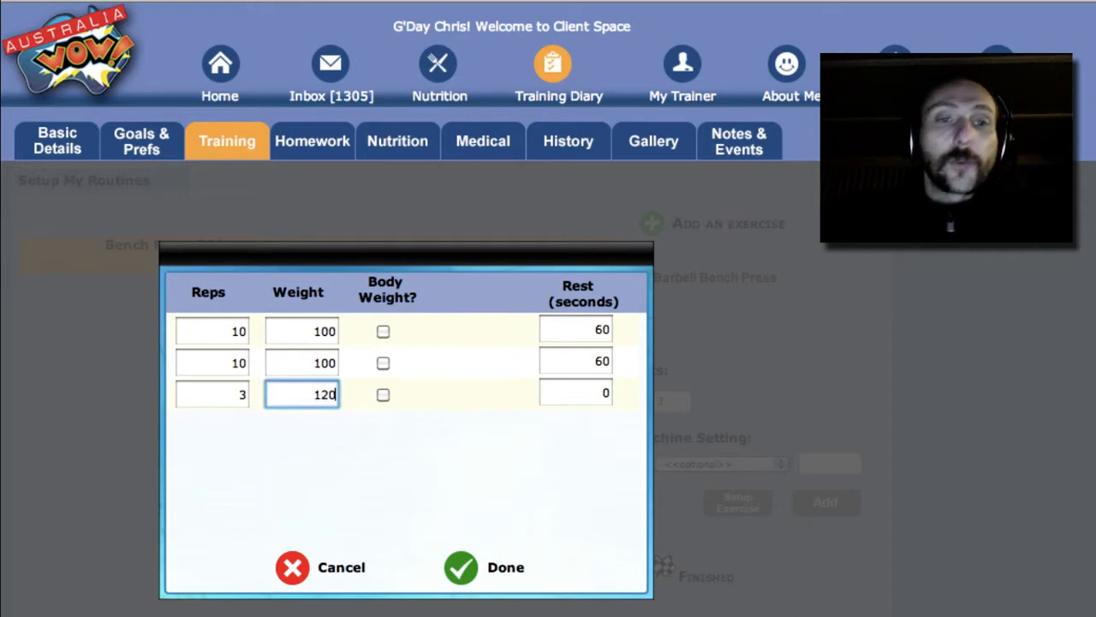
pyautogui.click(595, 392)
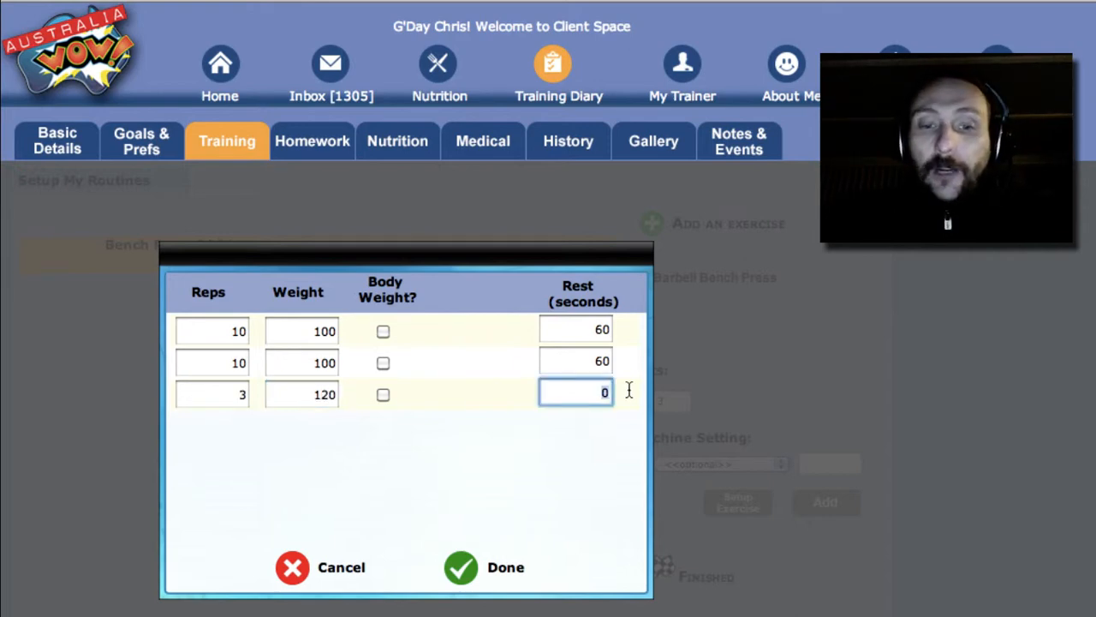
pyautogui.write('60')
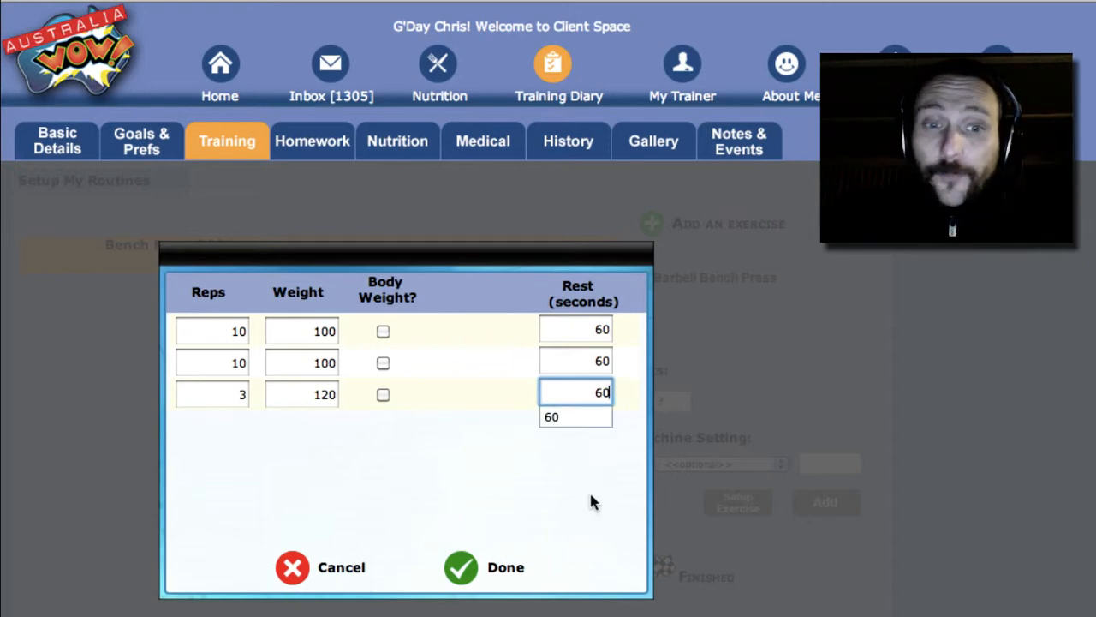
pyautogui.click(539, 517)
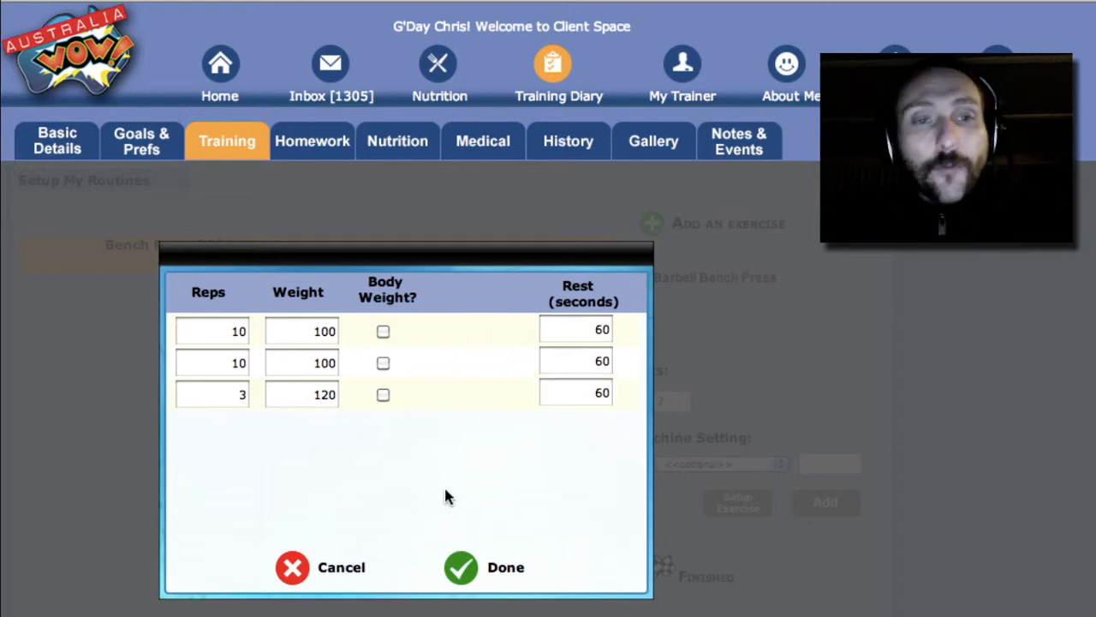
pyautogui.click(464, 575)
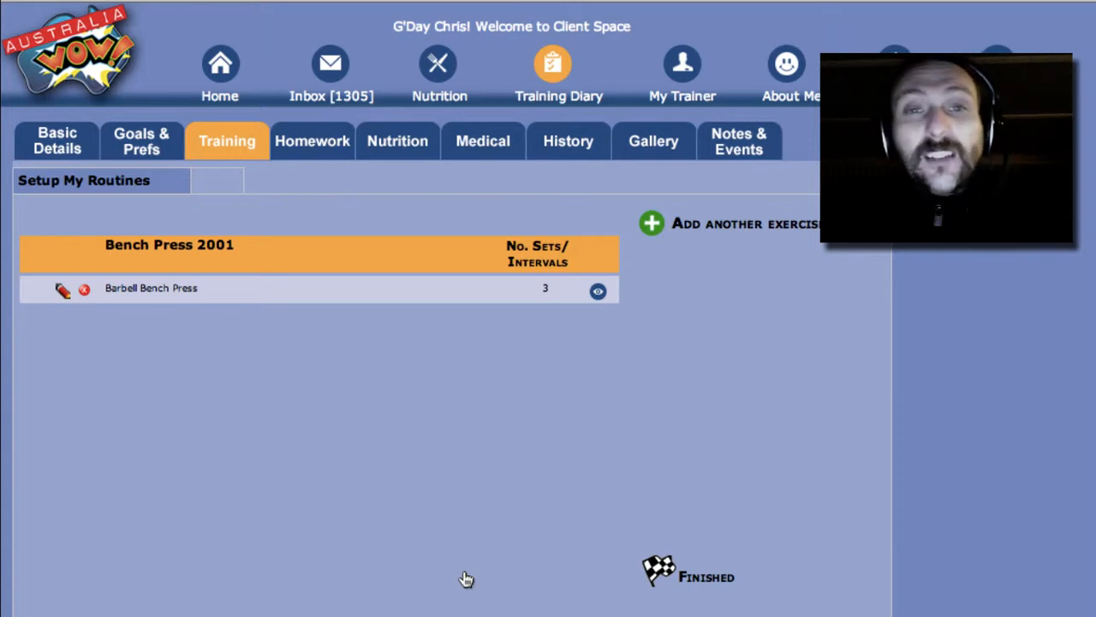
# Search the exercises for "row" and add Barbell Bent Over Row to the routine with the default single set
pyautogui.click(651, 225)
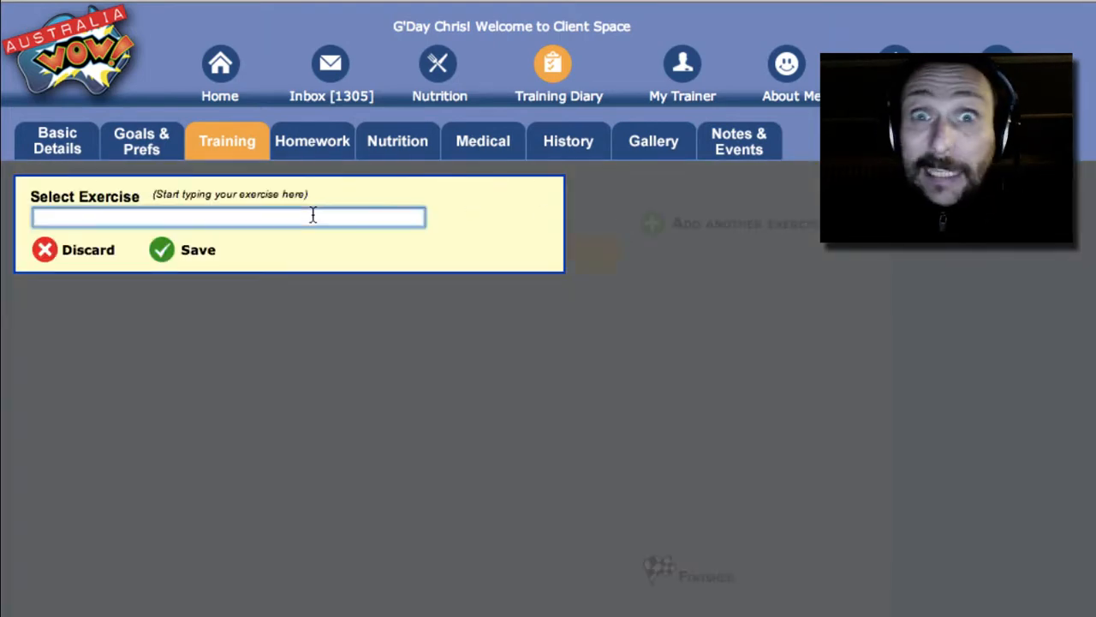
pyautogui.write('row')
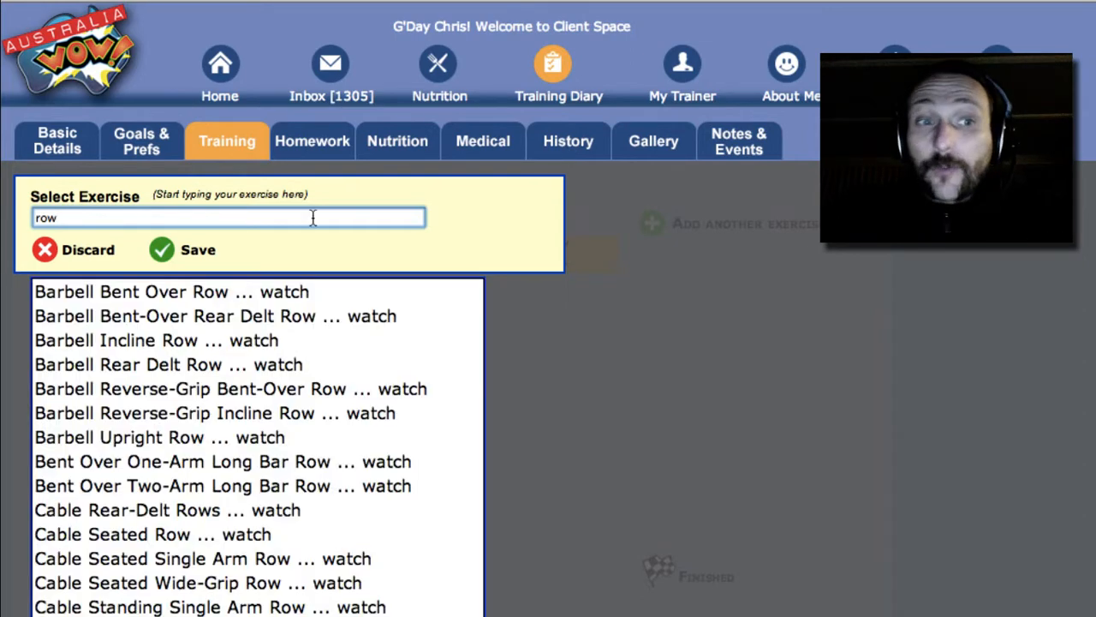
pyautogui.click(165, 294)
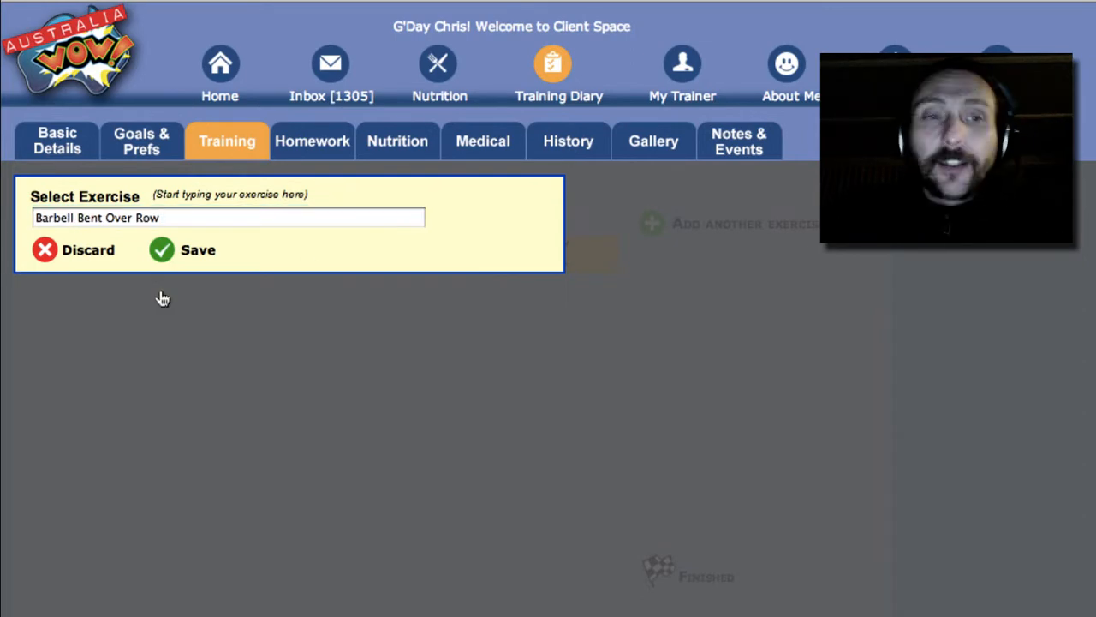
pyautogui.click(163, 249)
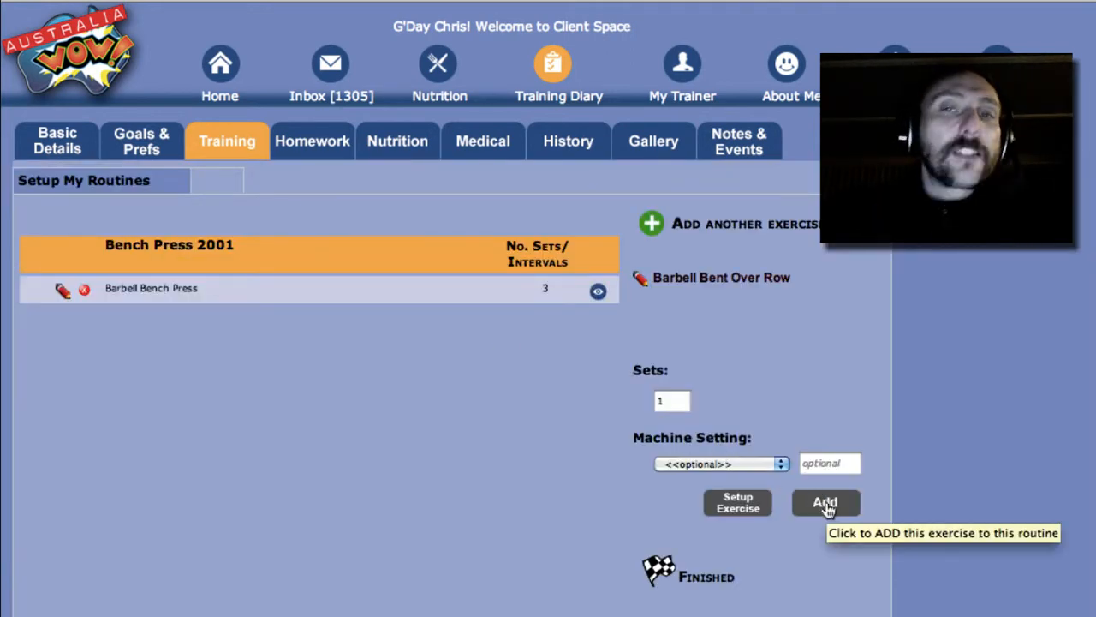
pyautogui.click(824, 506)
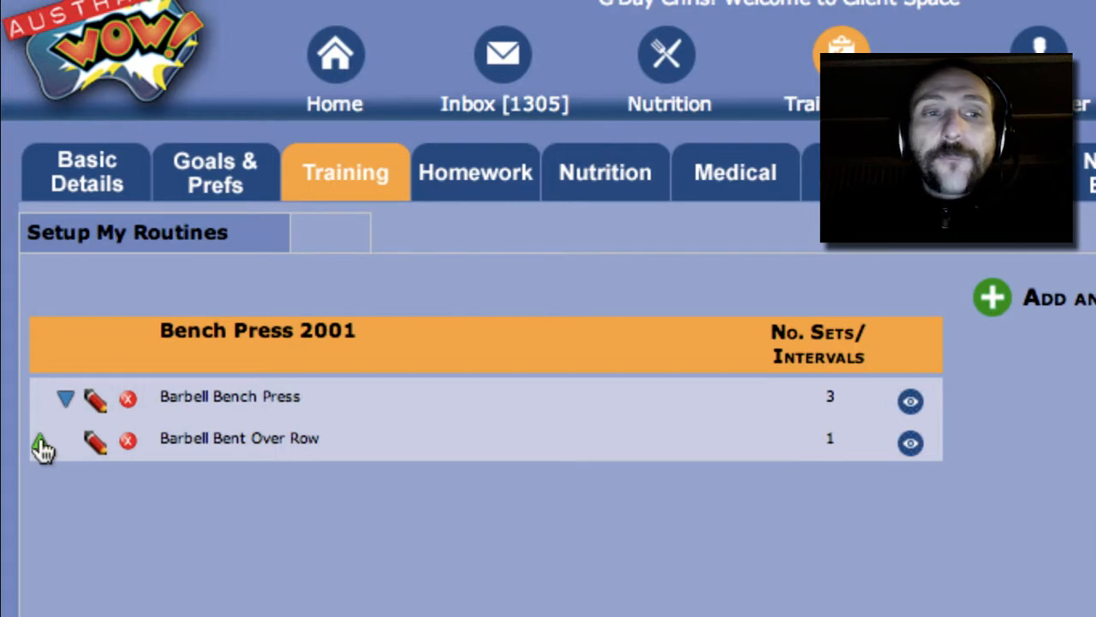
# Move Barbell Bent Over Row above Barbell Bench Press and finish the routine
pyautogui.click(40, 446)
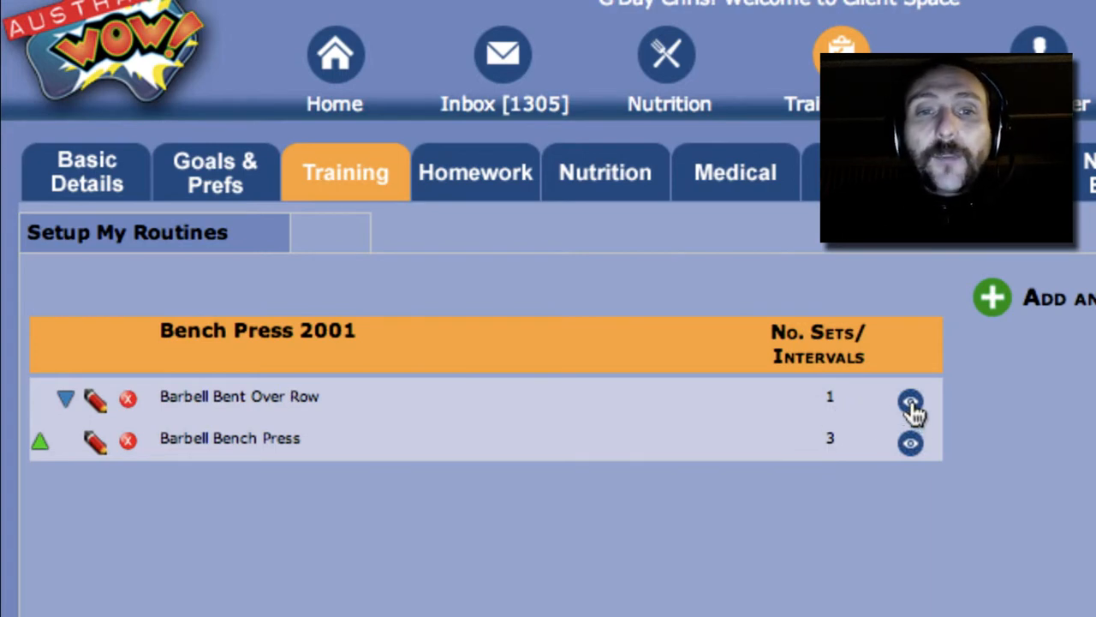
pyautogui.moveTo(913, 412)
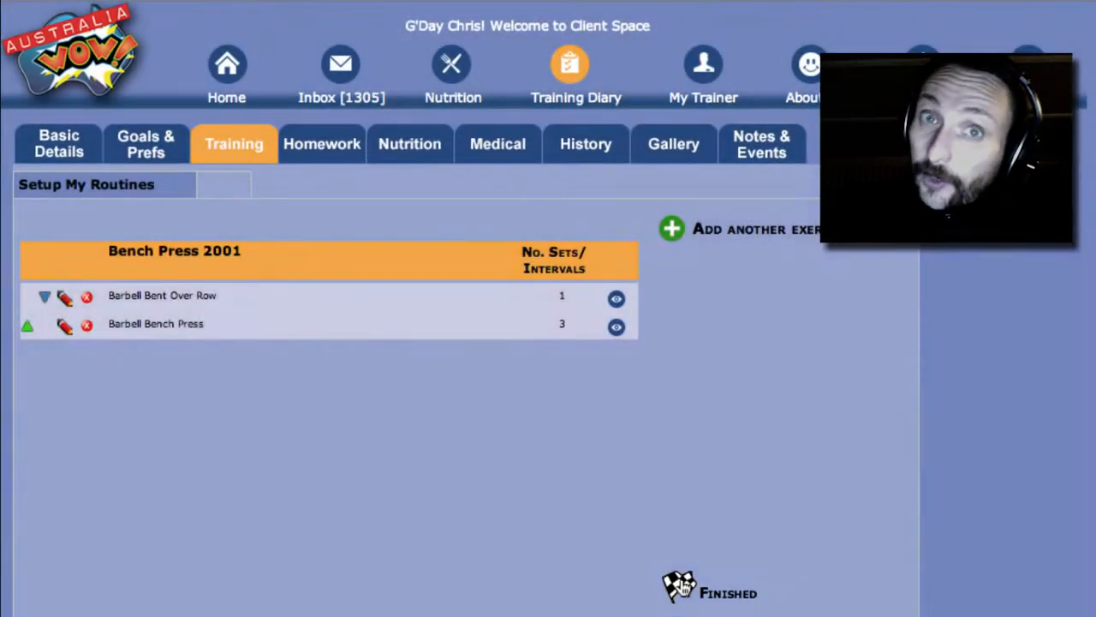
pyautogui.click(683, 587)
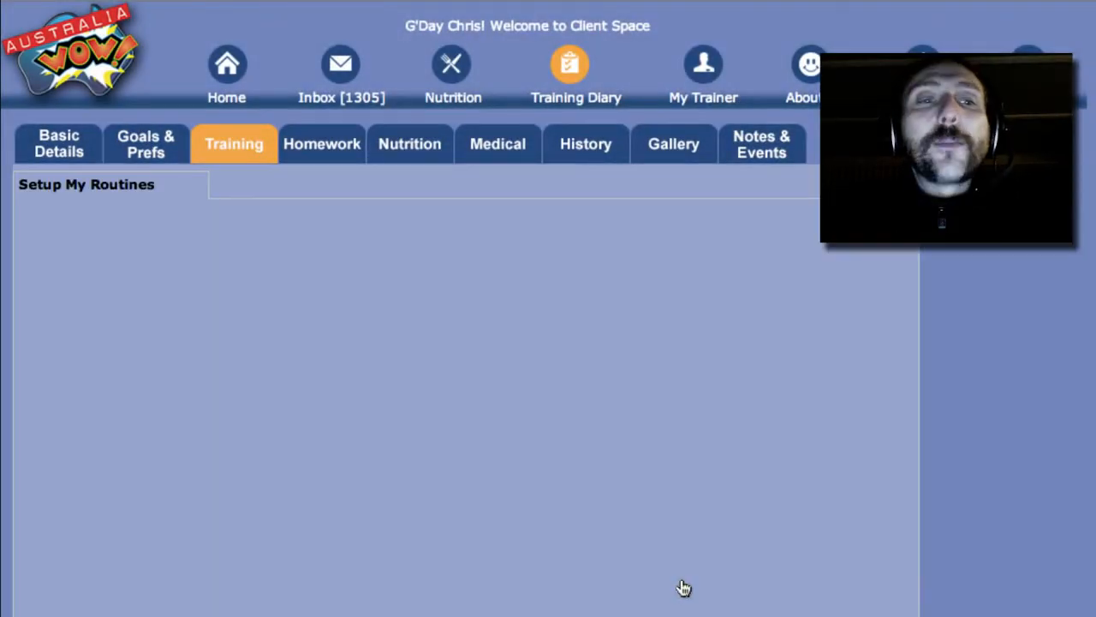